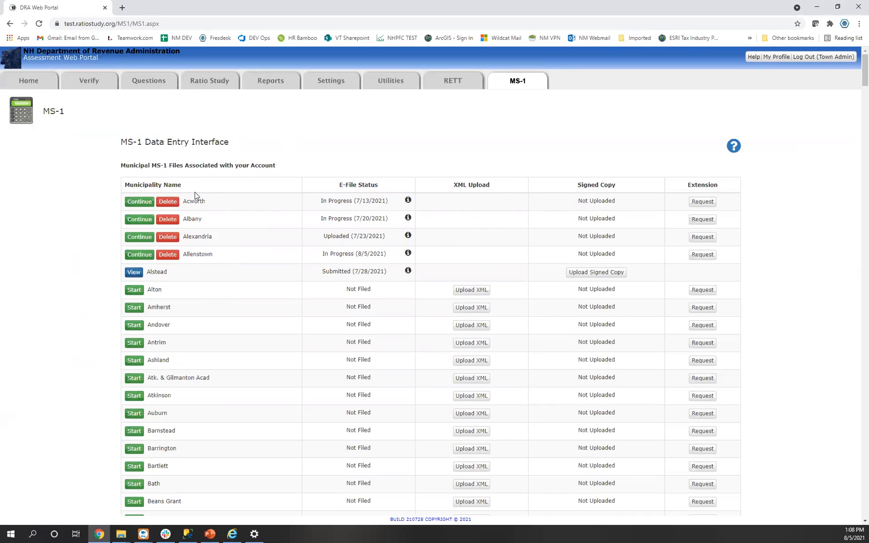
Delete Acworth's in-progress MS-1 file from the list of municipal filings and confirm the deletion.
{"action": "left_click", "coordinate": [167, 202]}
{"action": "left_click", "coordinate": [480, 84]}
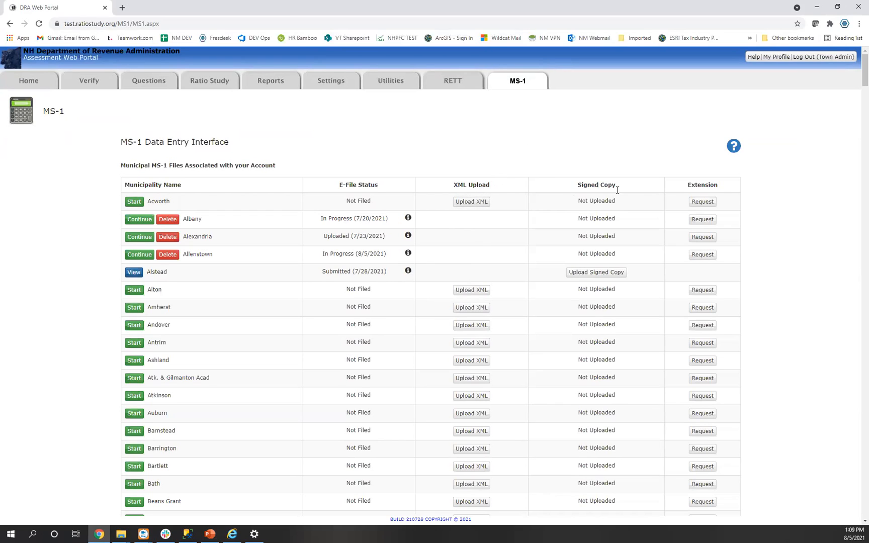
Start an MS-1 extension request for Acworth with Utility Values as the reason, and cancel it without submitting.
{"action": "left_click", "coordinate": [705, 204]}
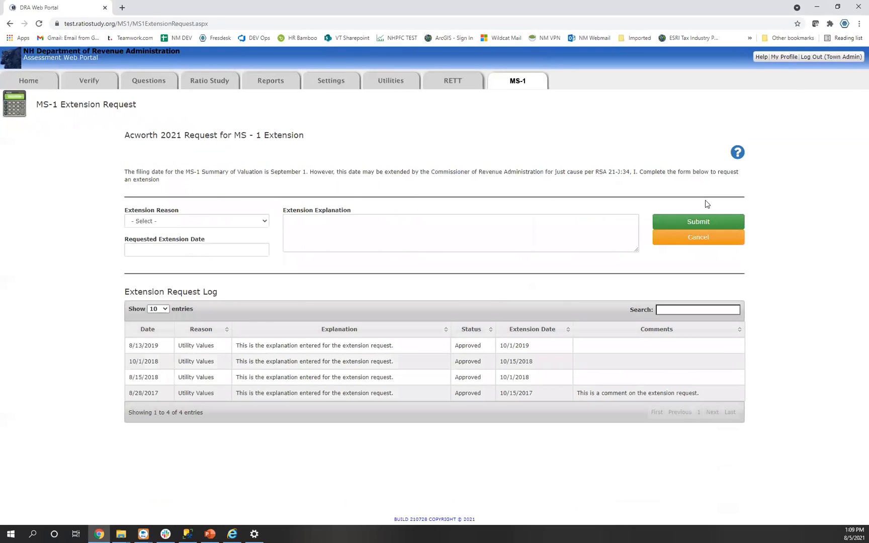
{"action": "left_click", "coordinate": [226, 219]}
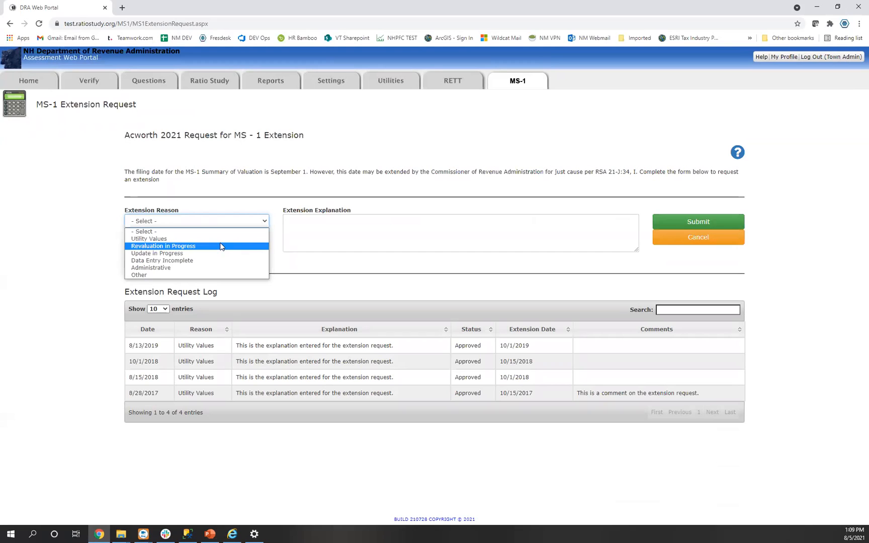
{"action": "left_click", "coordinate": [222, 240]}
{"action": "left_click", "coordinate": [289, 235]}
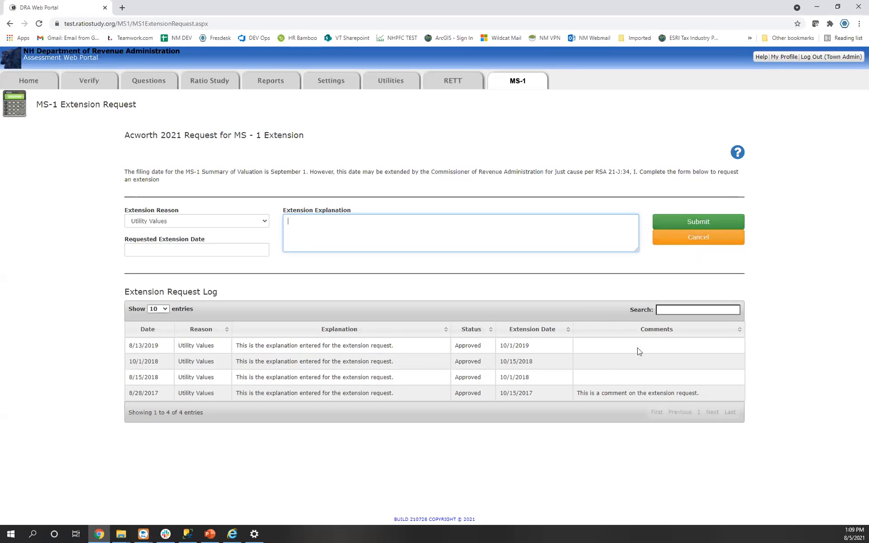
{"action": "left_click", "coordinate": [682, 244]}
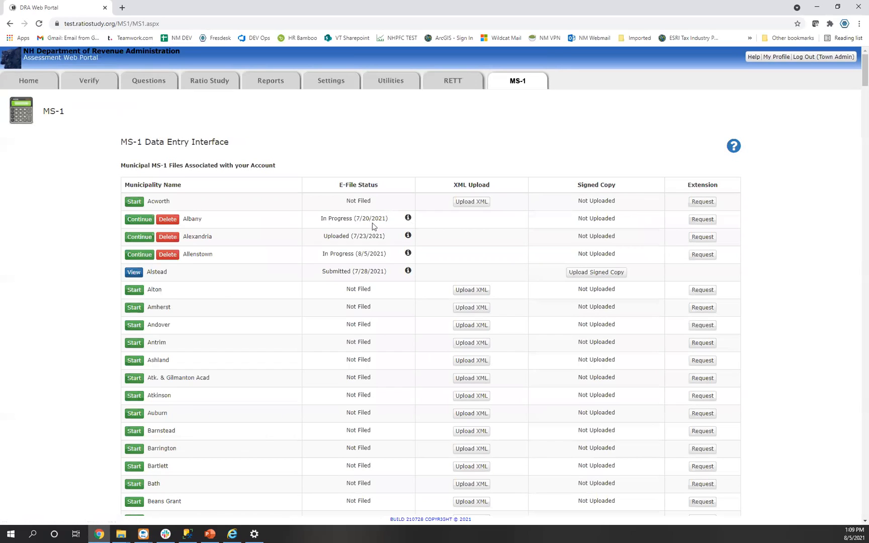
Continue Allenstown's 2021 MS-1 file and review its utilities summary and its electric, gas and water company entries.
{"action": "left_click", "coordinate": [139, 254]}
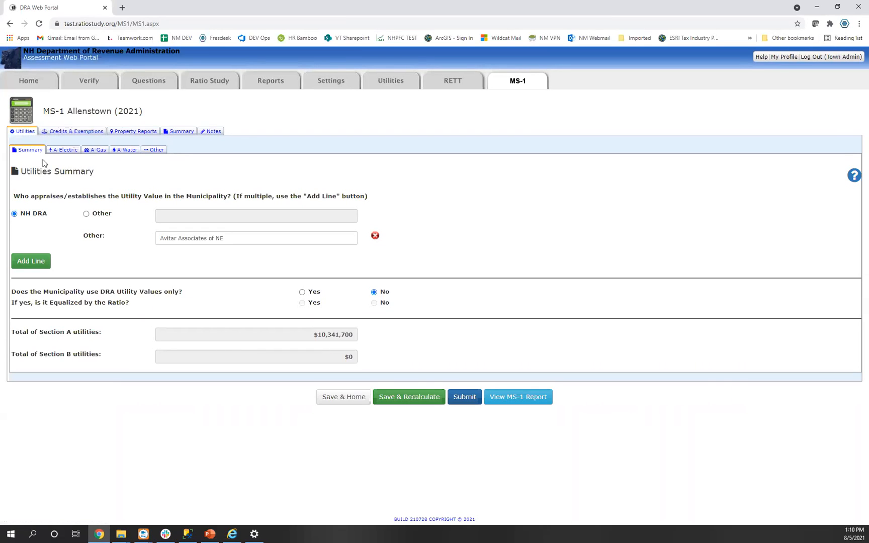
{"action": "left_click", "coordinate": [63, 150]}
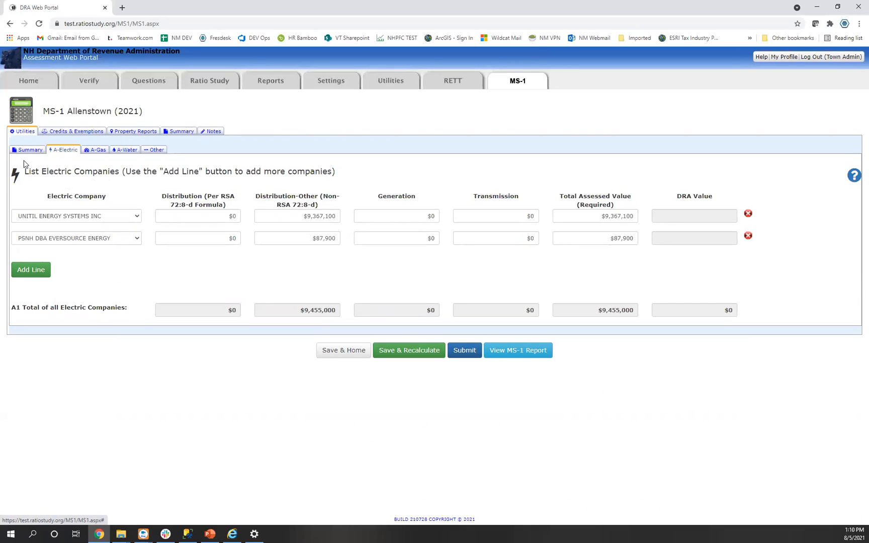
{"action": "left_click", "coordinate": [91, 152]}
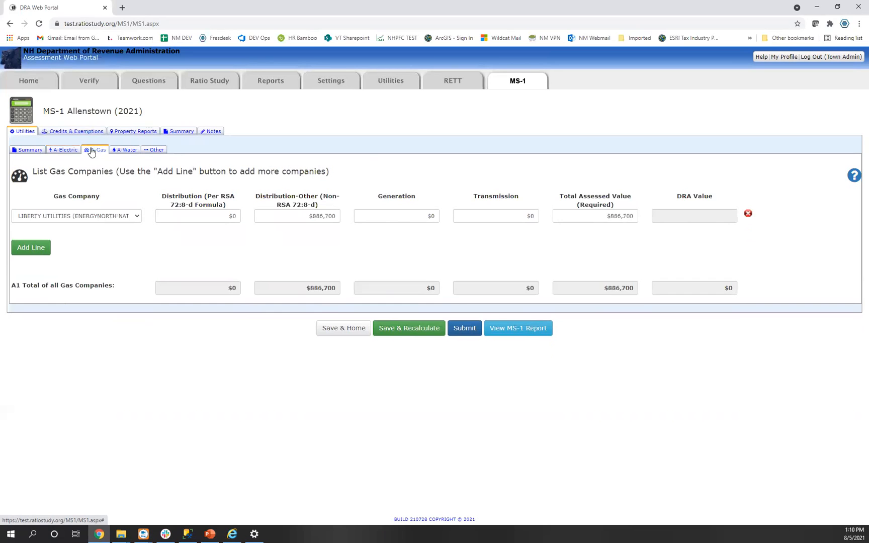
{"action": "left_click", "coordinate": [127, 151]}
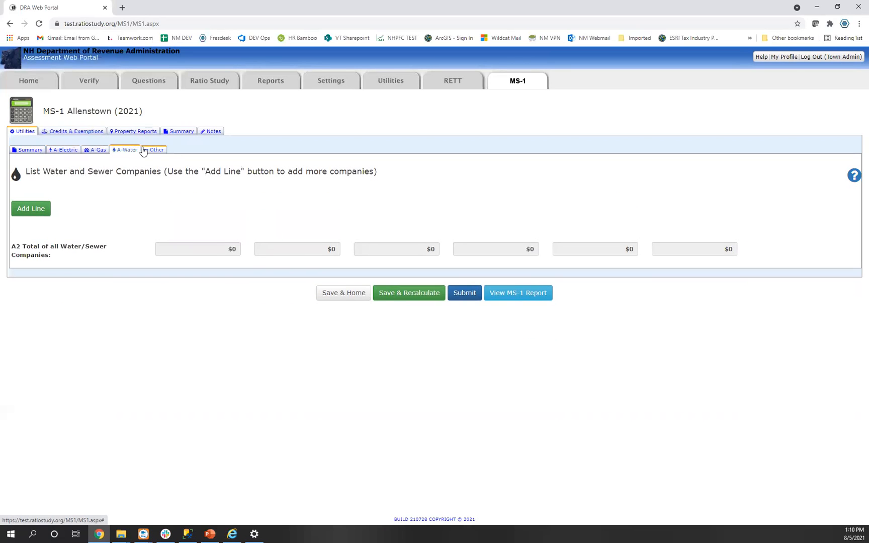
Review the veteran credits, including the Veterans' Tax Credit amount, individuals and estimated credit, and the disabled and deaf exemption limits.
{"action": "left_click", "coordinate": [86, 133]}
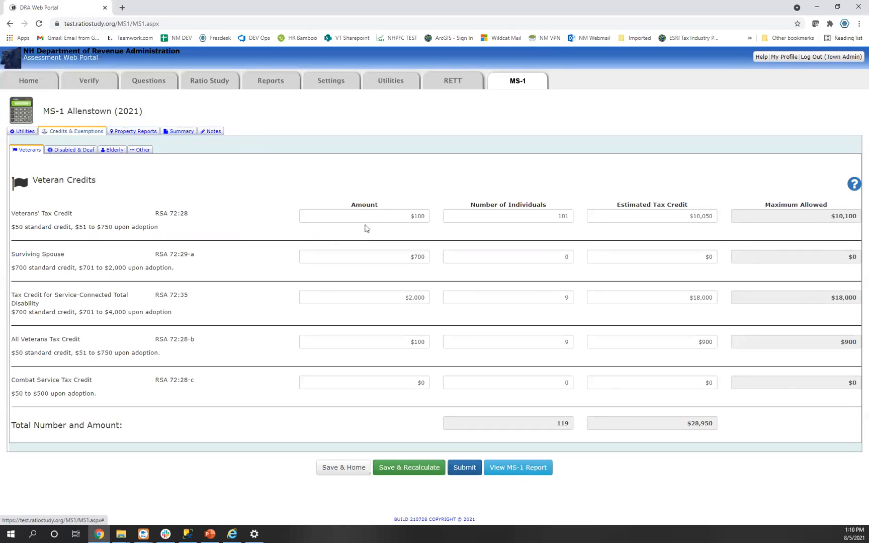
{"action": "left_click", "coordinate": [384, 214]}
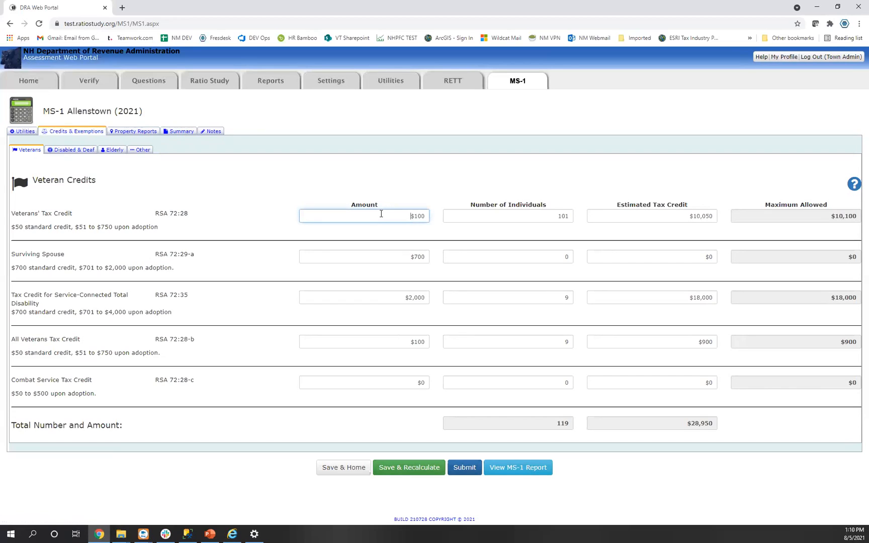
{"action": "left_click", "coordinate": [519, 218]}
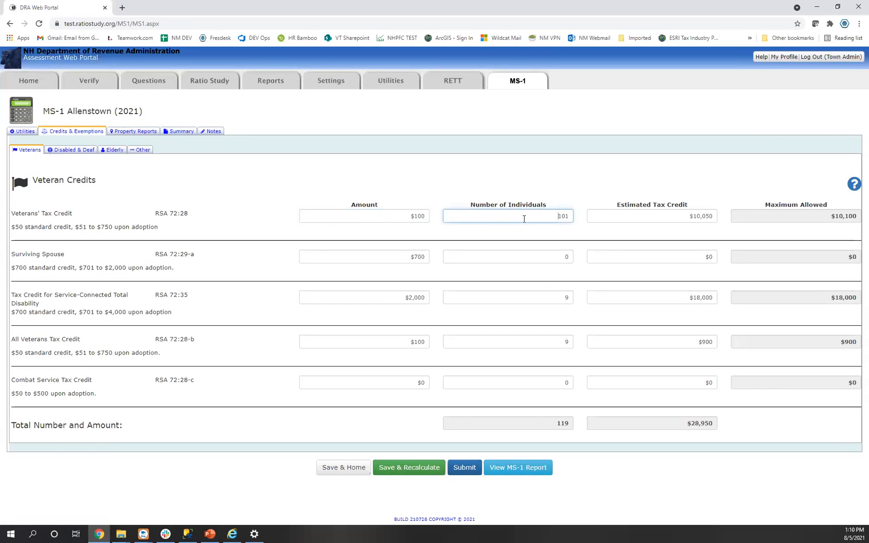
{"action": "left_click", "coordinate": [663, 215]}
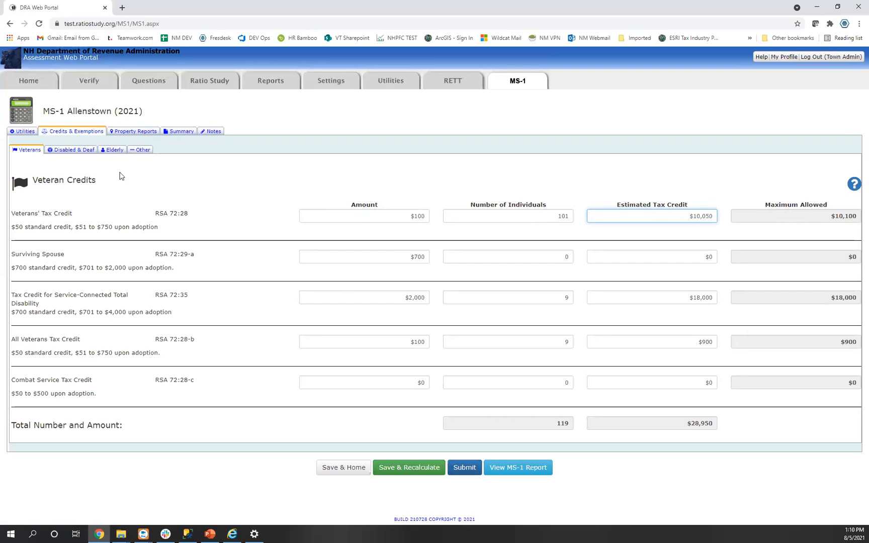
{"action": "left_click", "coordinate": [75, 151]}
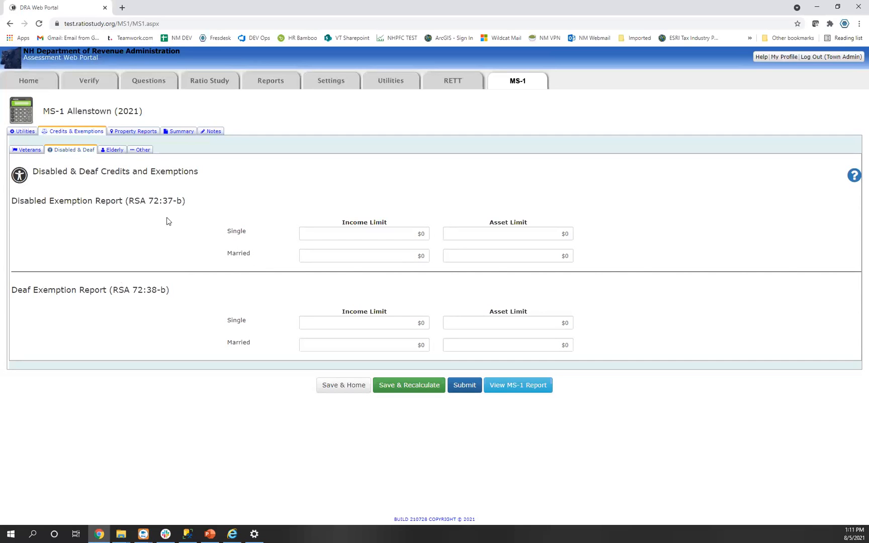
Review the elderly exemption section, checking the 65-74 count, amount per individual and total exemption granted.
{"action": "left_click", "coordinate": [118, 151]}
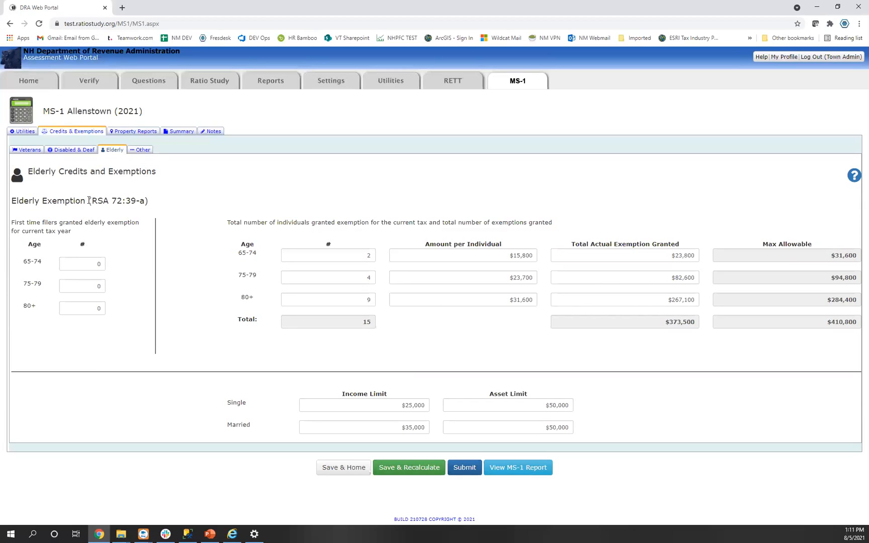
{"action": "left_click", "coordinate": [357, 255]}
{"action": "left_click", "coordinate": [420, 255]}
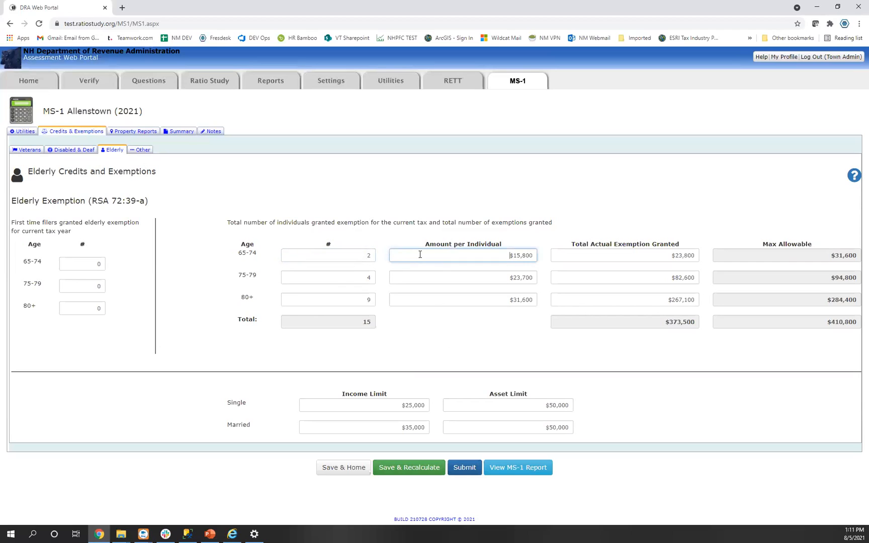
{"action": "left_click", "coordinate": [614, 255]}
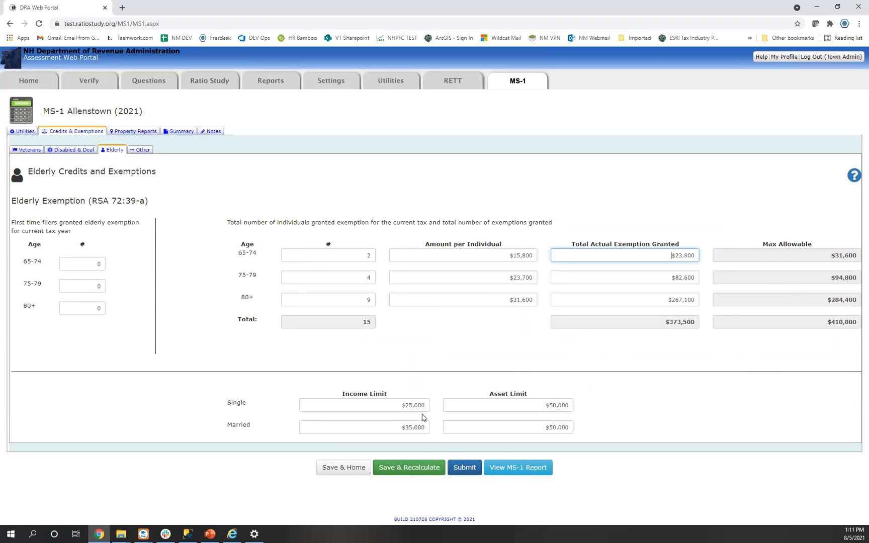
In the other credits and exemptions, try answering Yes for the Electric Energy Systems exemption (RSA 72:85), and restore No.
{"action": "left_click", "coordinate": [143, 149]}
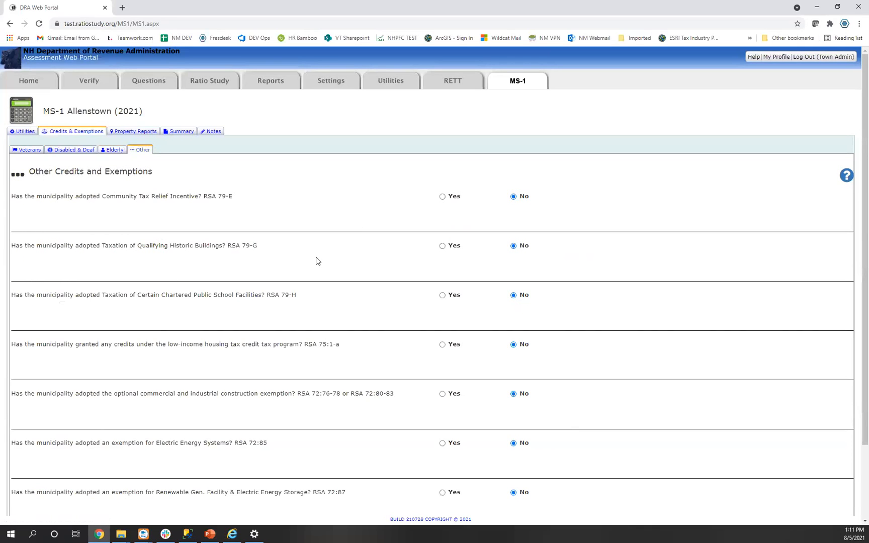
{"action": "scroll", "coordinate": [316, 259], "scroll_direction": "down", "scroll_amount": 3}
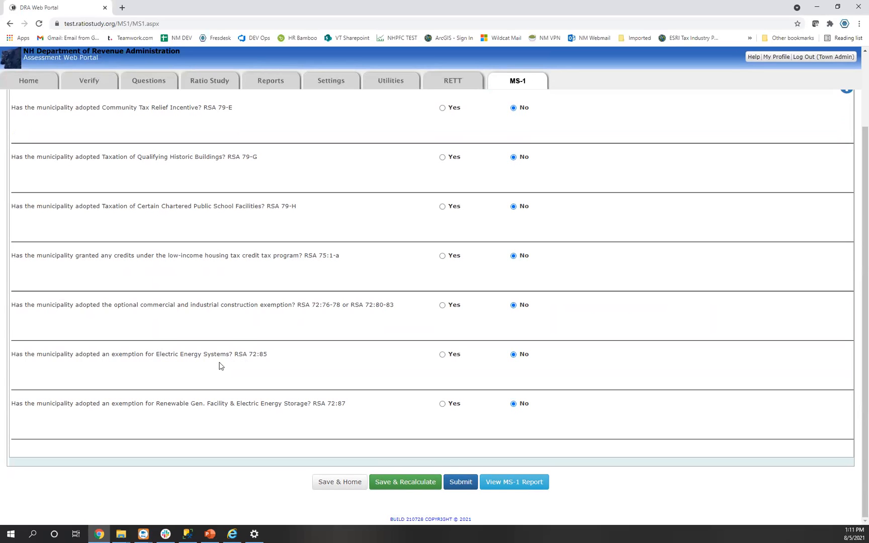
{"action": "left_click", "coordinate": [442, 355]}
{"action": "left_click", "coordinate": [547, 378]}
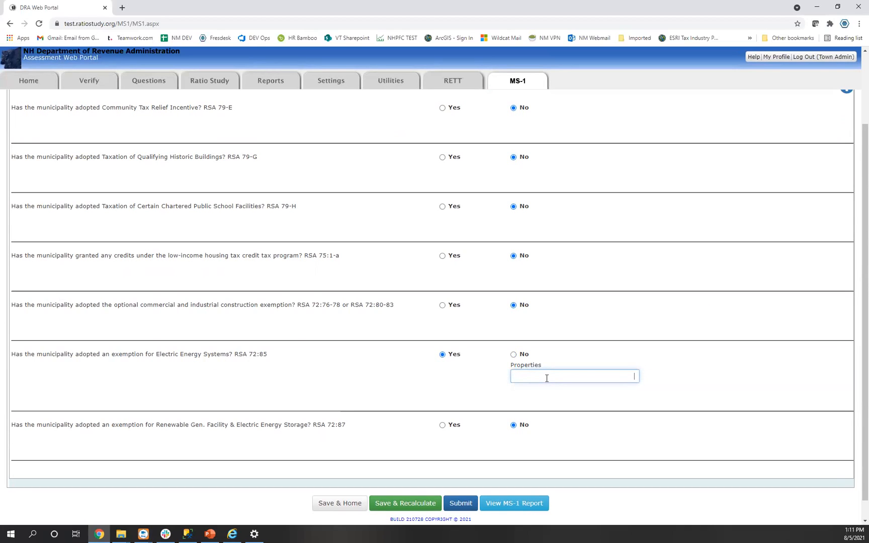
{"action": "left_click", "coordinate": [513, 355]}
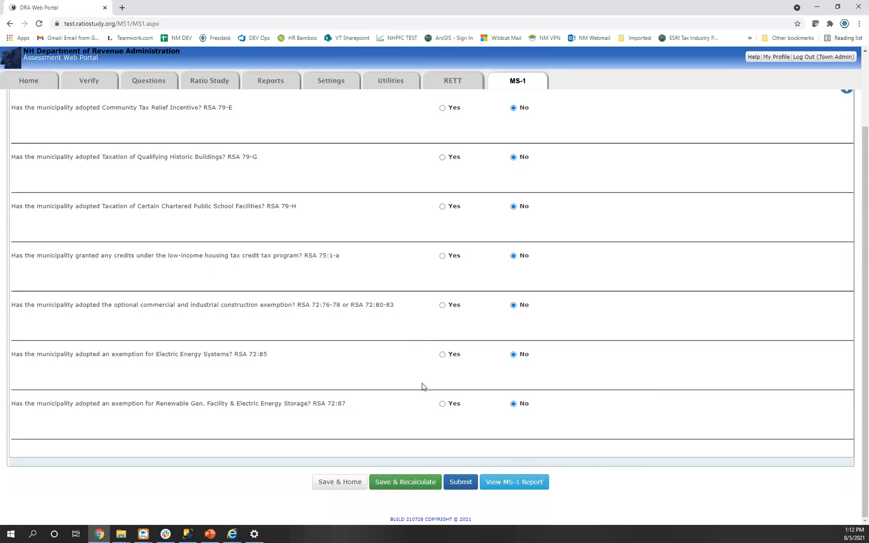
Review the property reports for current use, land use change, conservation, discretionary easements, discretionary preservation easements and farm structures.
{"action": "scroll", "coordinate": [422, 386], "scroll_direction": "up", "scroll_amount": 1}
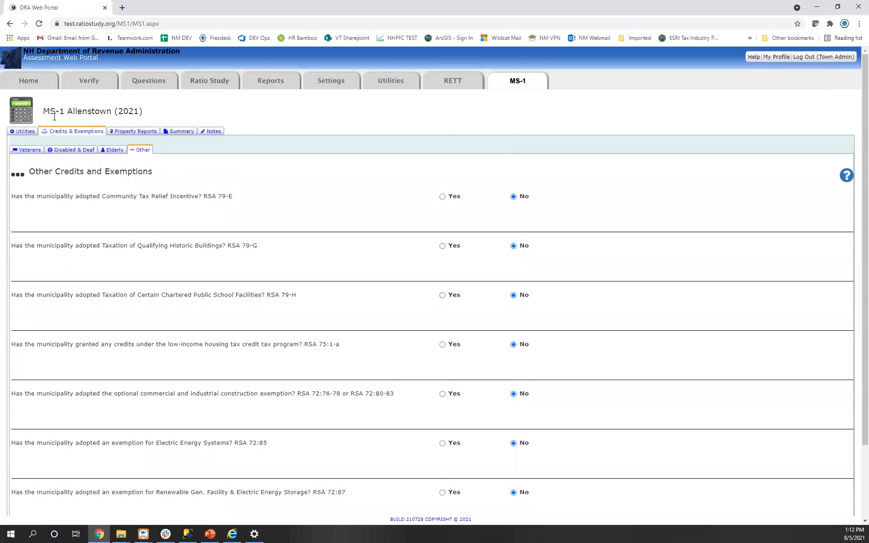
{"action": "left_click", "coordinate": [121, 132]}
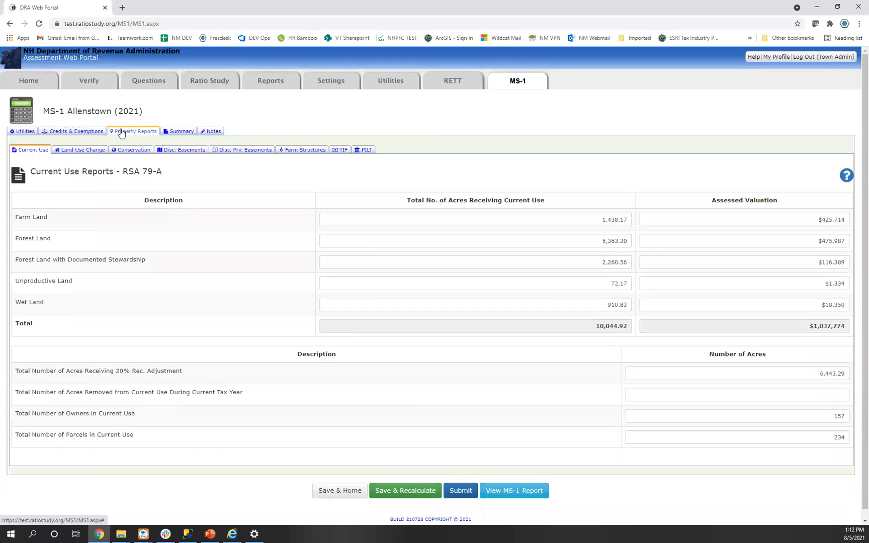
{"action": "left_click", "coordinate": [66, 151]}
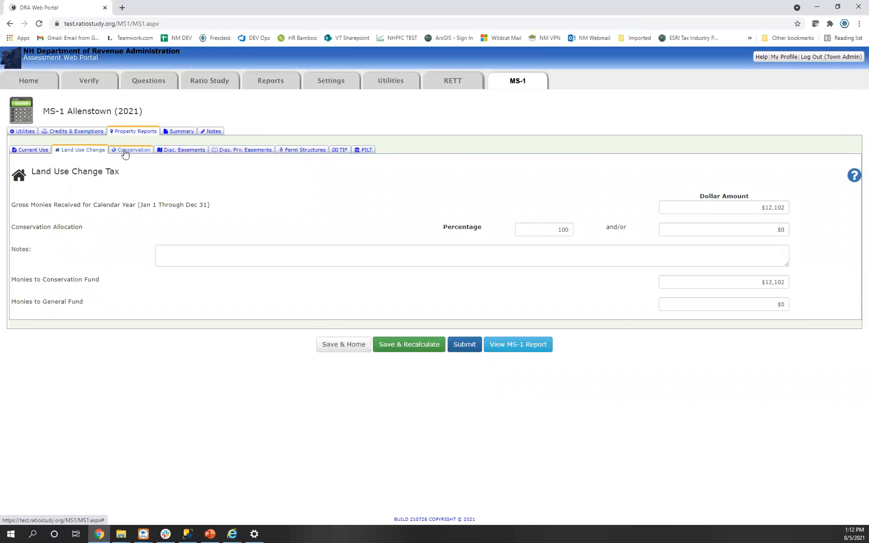
{"action": "left_click", "coordinate": [125, 153]}
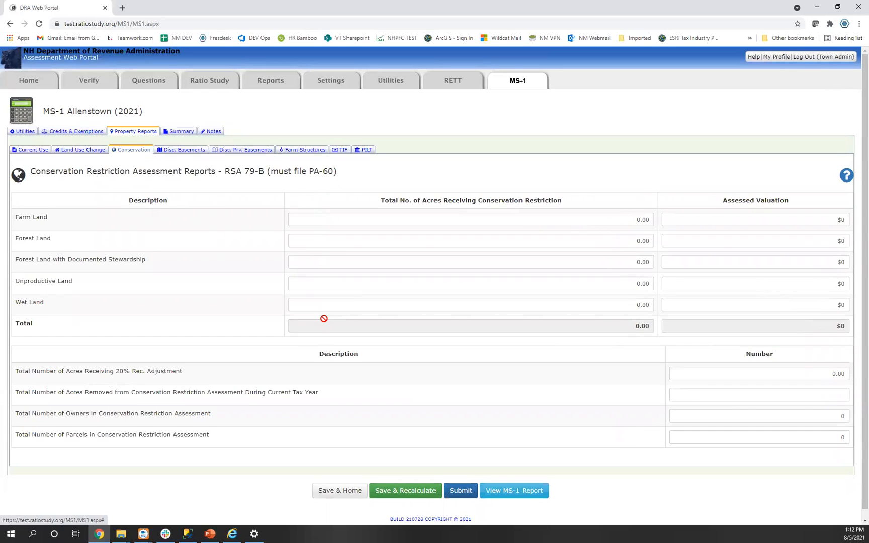
{"action": "left_click", "coordinate": [184, 149]}
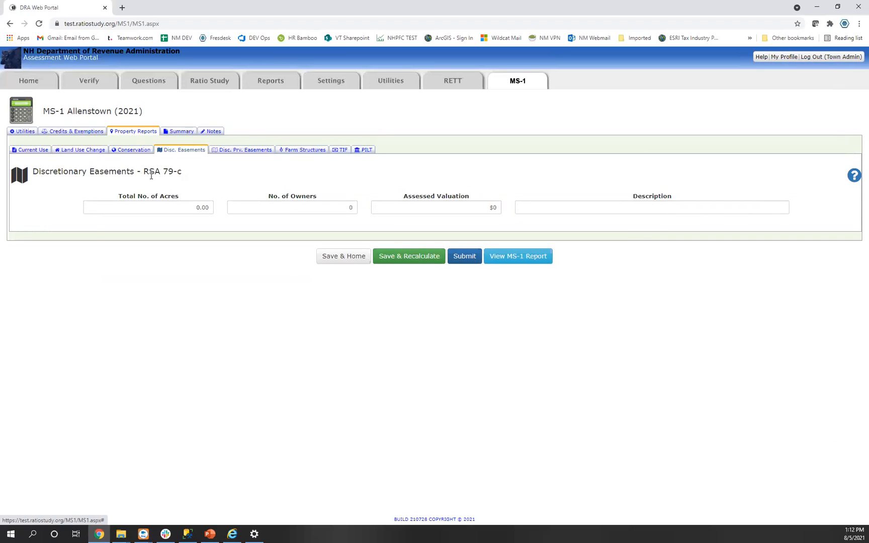
{"action": "left_click", "coordinate": [245, 149]}
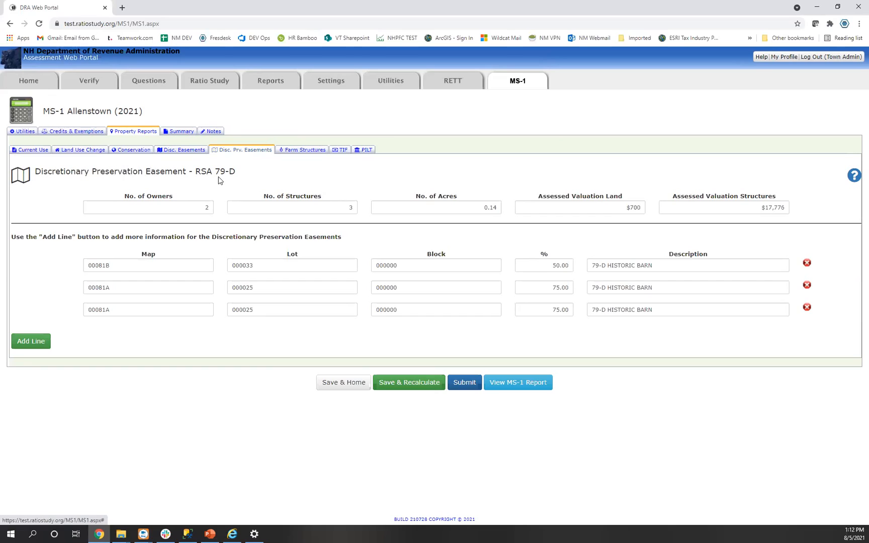
{"action": "left_click", "coordinate": [289, 155]}
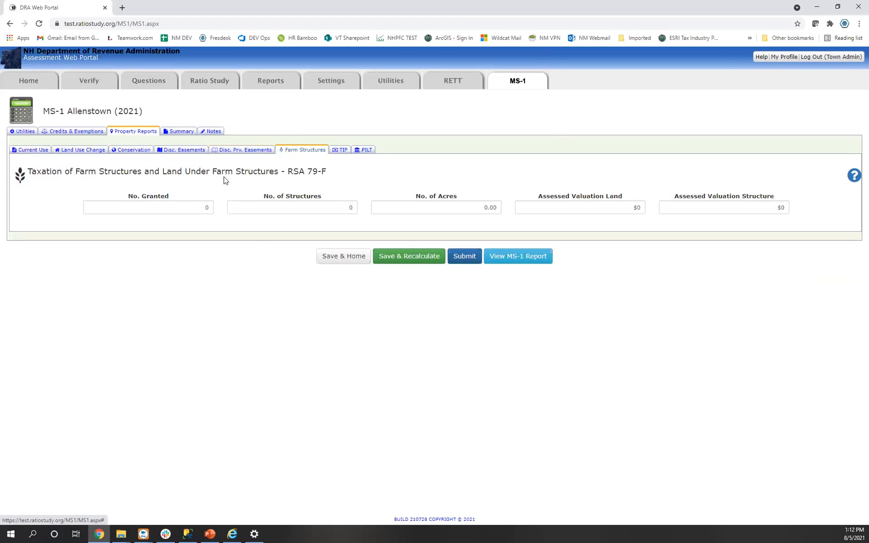
Add a blank Tax Increment Financing district entry to the property reports.
{"action": "left_click", "coordinate": [333, 152]}
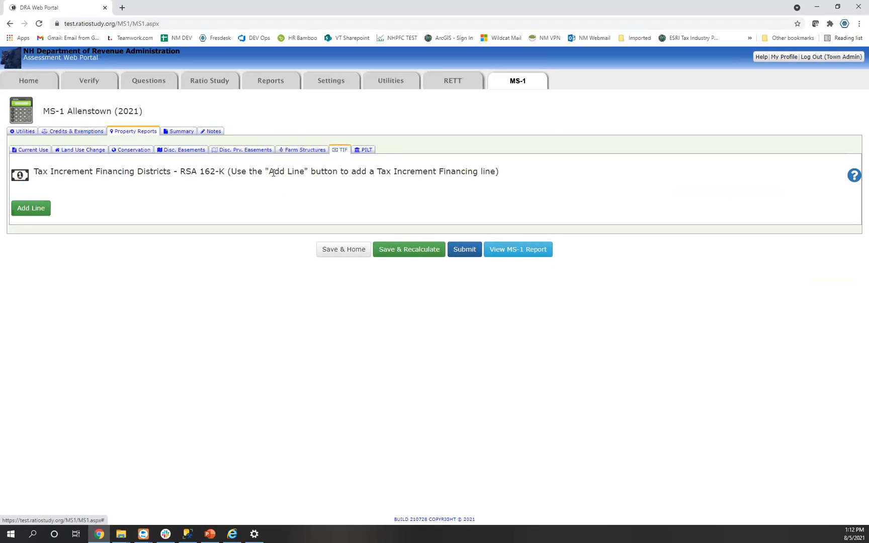
{"action": "left_click", "coordinate": [29, 209]}
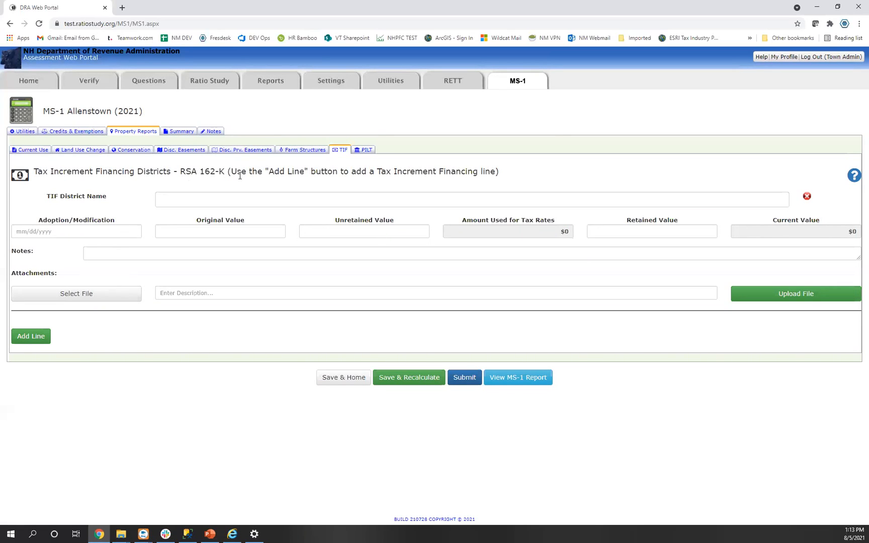
Review the payments in lieu of tax and the general, land, buildings, utilities and timber, and totals summaries.
{"action": "left_click", "coordinate": [364, 150]}
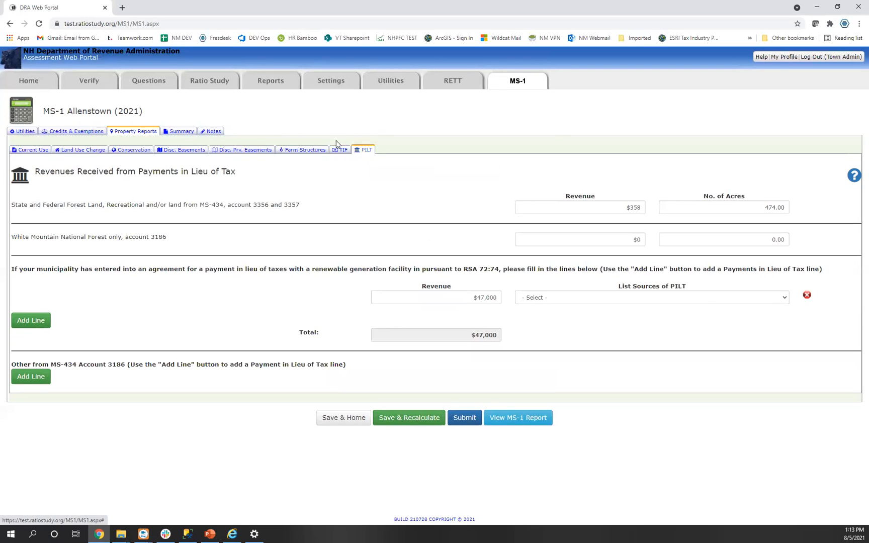
{"action": "left_click", "coordinate": [179, 133]}
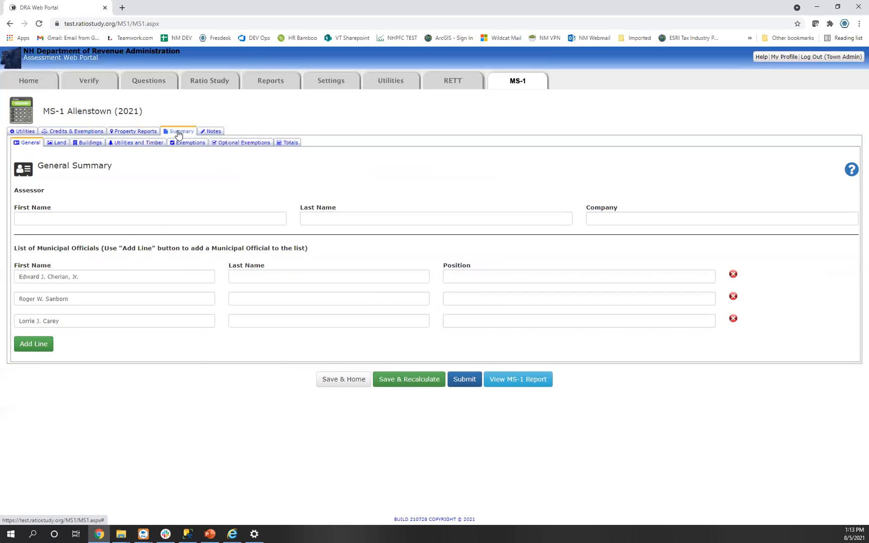
{"action": "left_click", "coordinate": [60, 143]}
{"action": "left_click", "coordinate": [81, 144]}
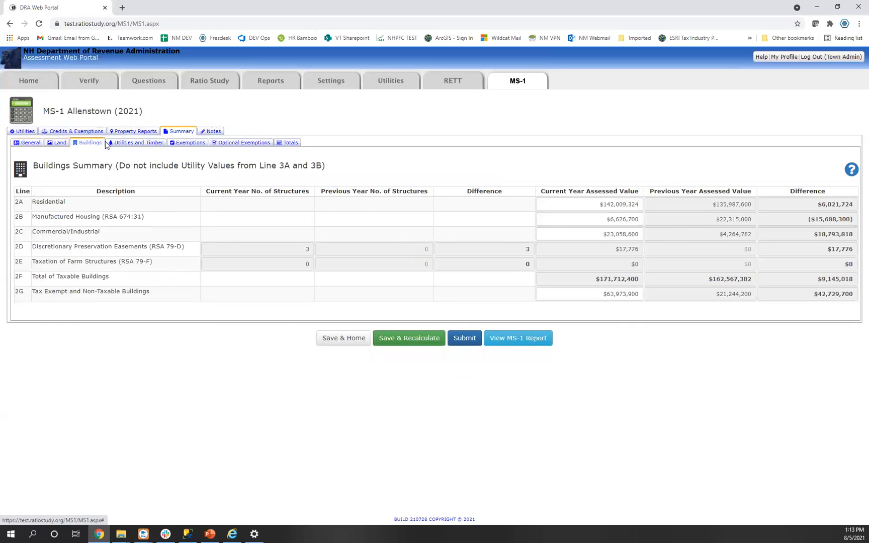
{"action": "left_click", "coordinate": [124, 146]}
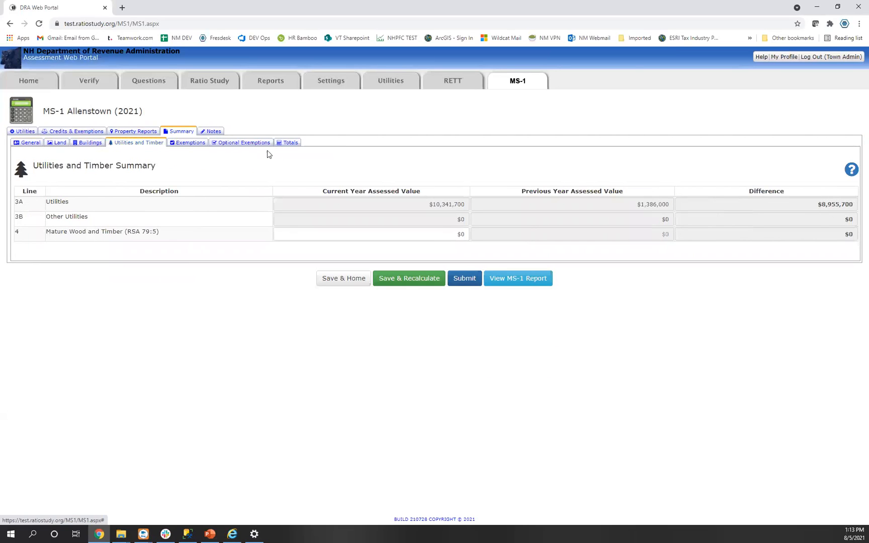
{"action": "left_click", "coordinate": [285, 146]}
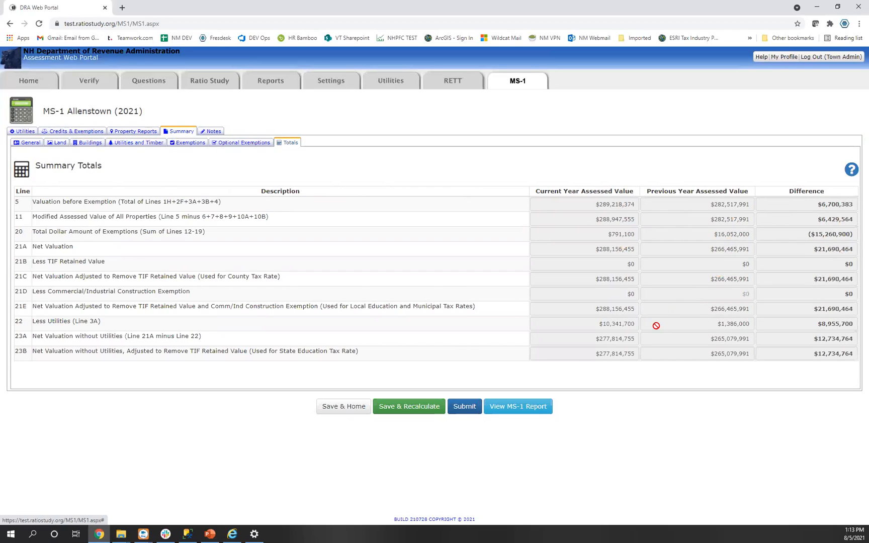
Open Allenstown's draft 2021 MS-1 report and display its export formats.
{"action": "left_click", "coordinate": [530, 407]}
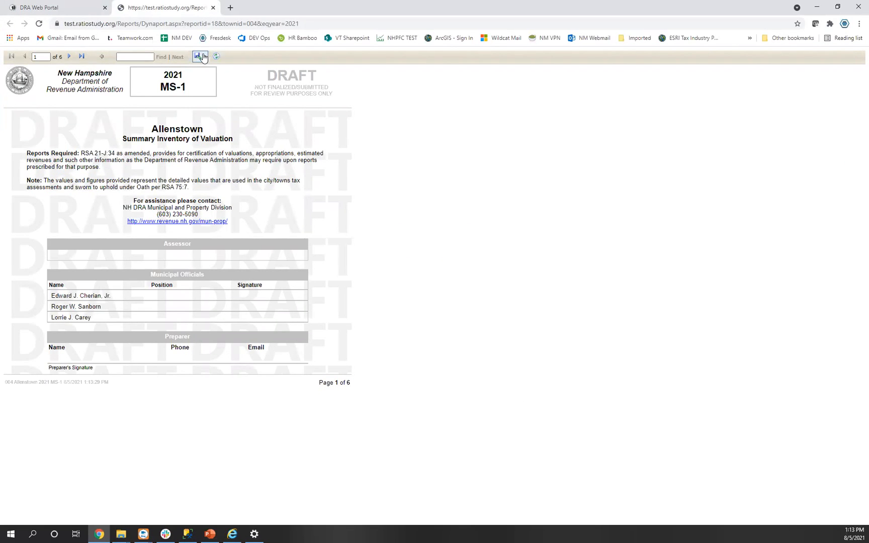
{"action": "left_click", "coordinate": [203, 57]}
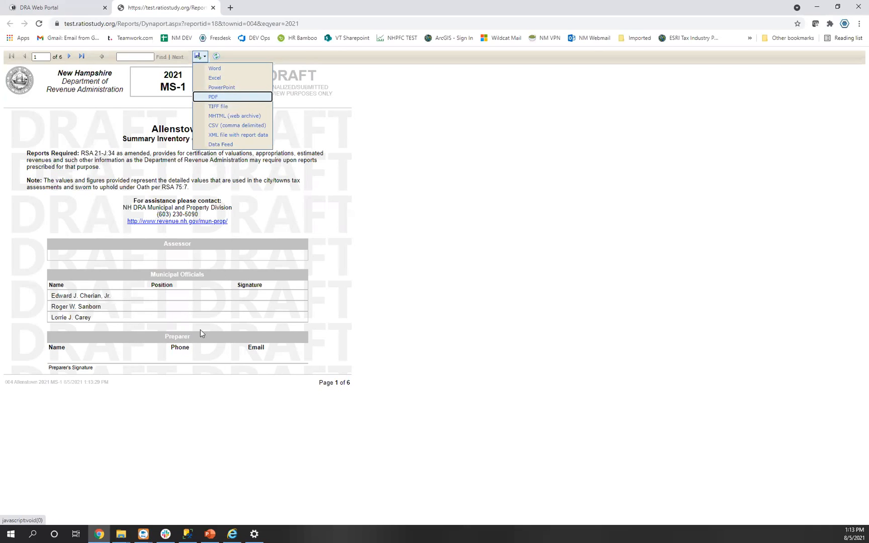
Try to submit Allenstown's MS-1, and look through the available sources for the renewable generation payment in lieu of tax.
{"action": "left_click", "coordinate": [74, 6]}
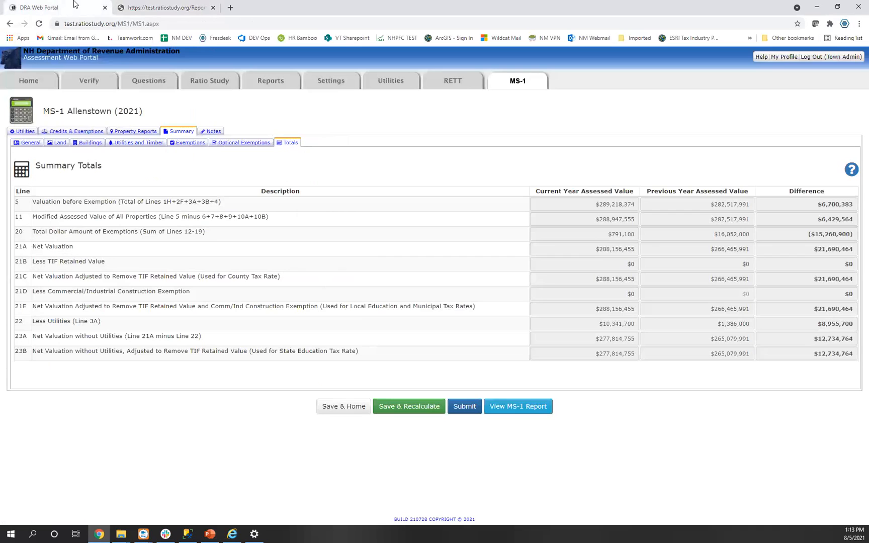
{"action": "left_click", "coordinate": [461, 409]}
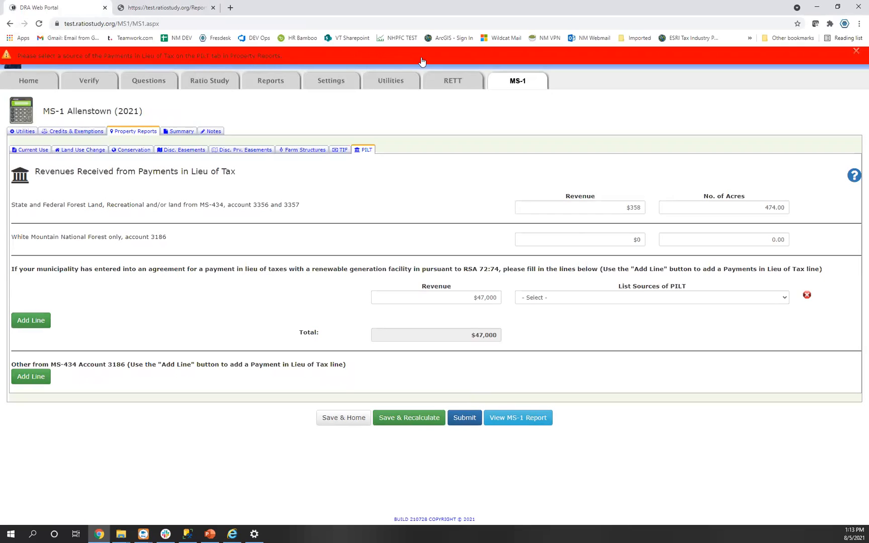
{"action": "left_click", "coordinate": [628, 301]}
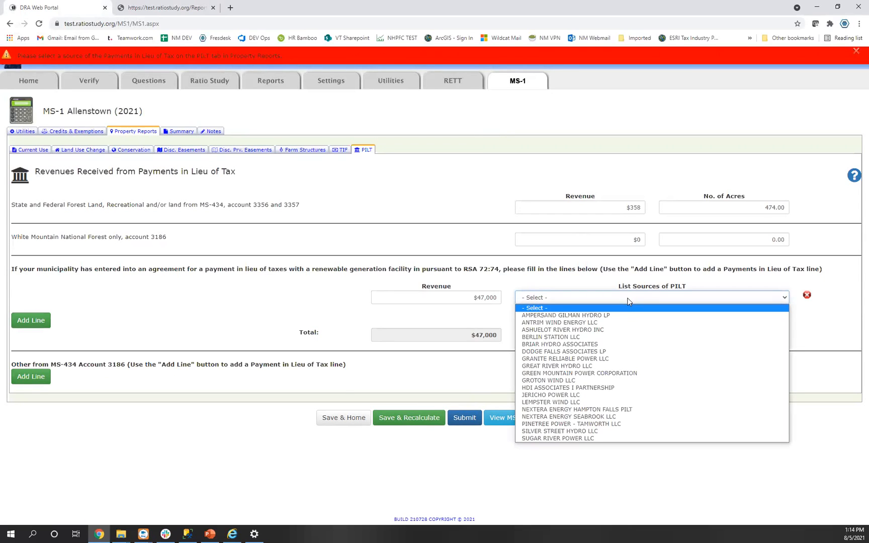
{"action": "left_click", "coordinate": [627, 301]}
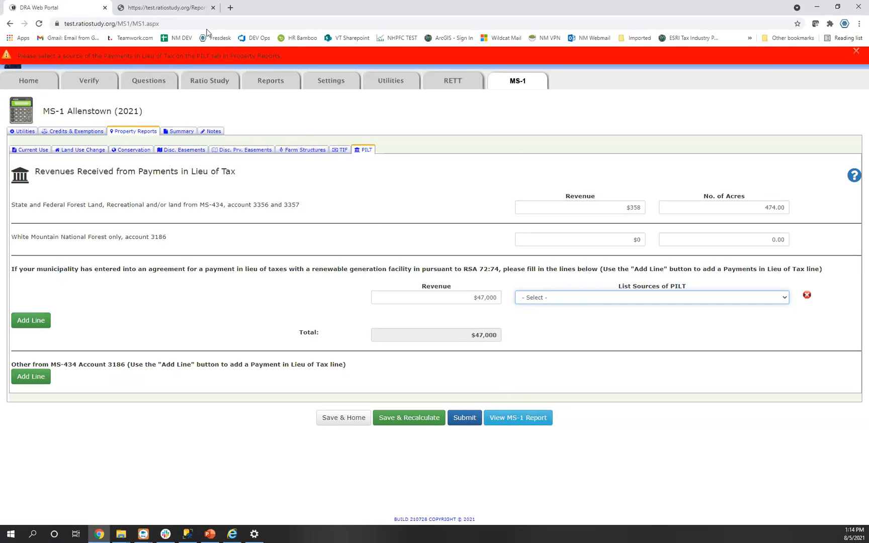
Export Allenstown's draft MS-1 report as a PDF.
{"action": "left_click", "coordinate": [190, 10]}
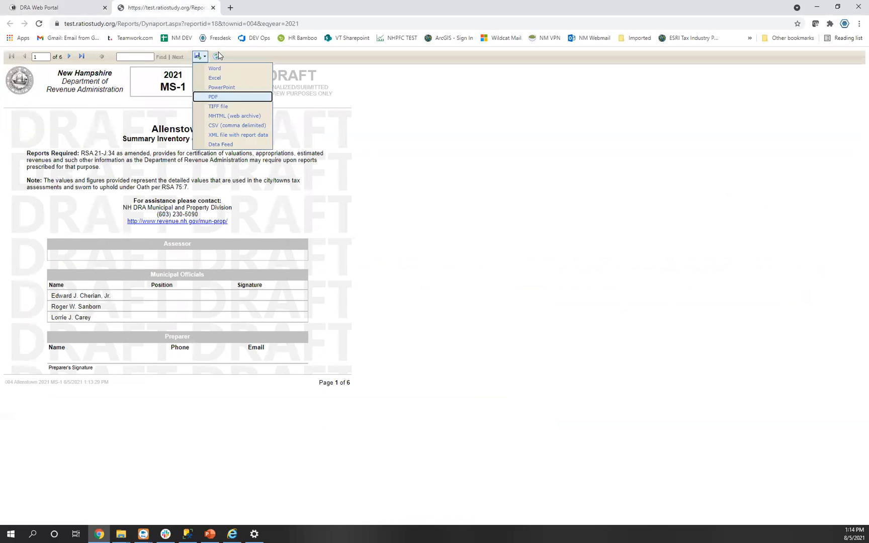
{"action": "left_click", "coordinate": [217, 97]}
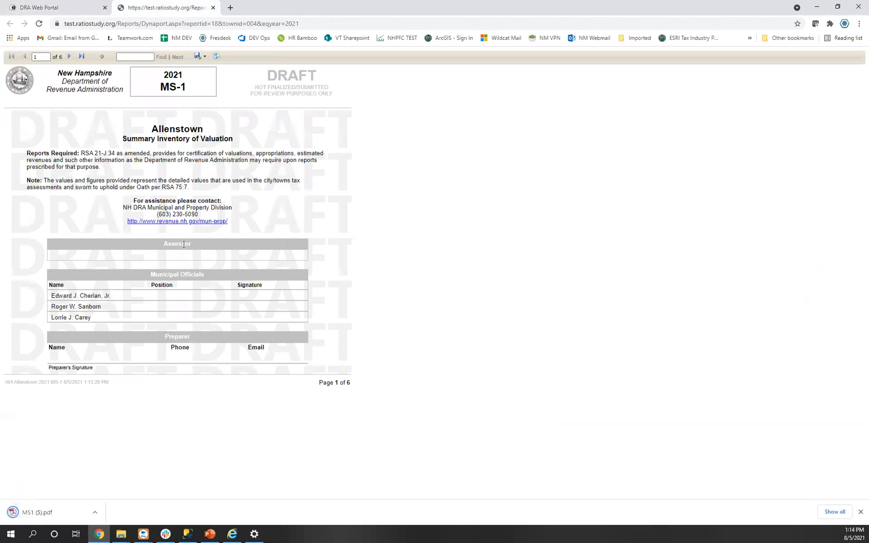
Return to the MS-1 filing list and upload the MS1_2021 XML file from Downloads for Andover.
{"action": "left_click", "coordinate": [84, 13]}
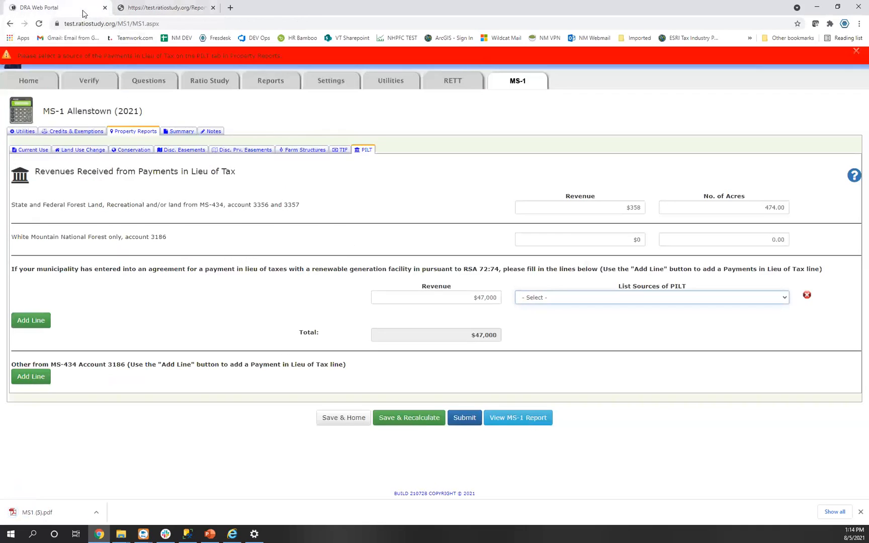
{"action": "left_click", "coordinate": [538, 81]}
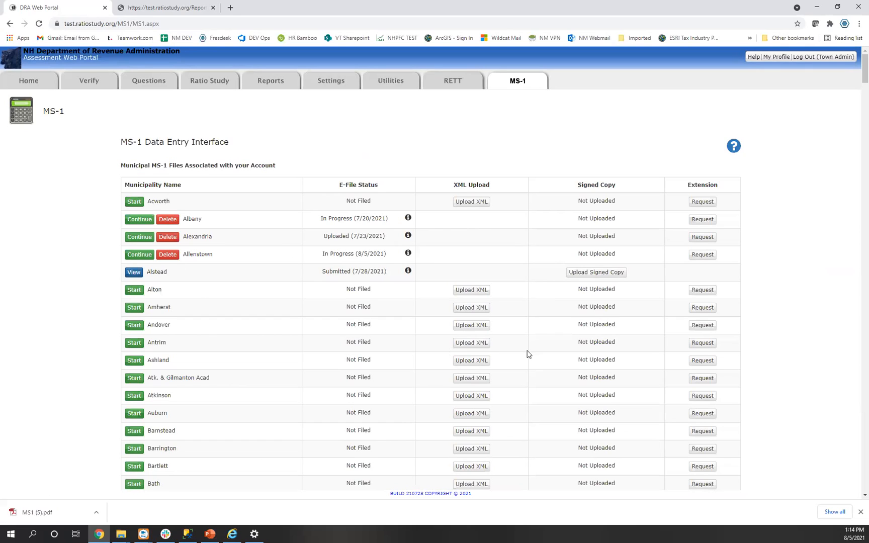
{"action": "left_click", "coordinate": [479, 326]}
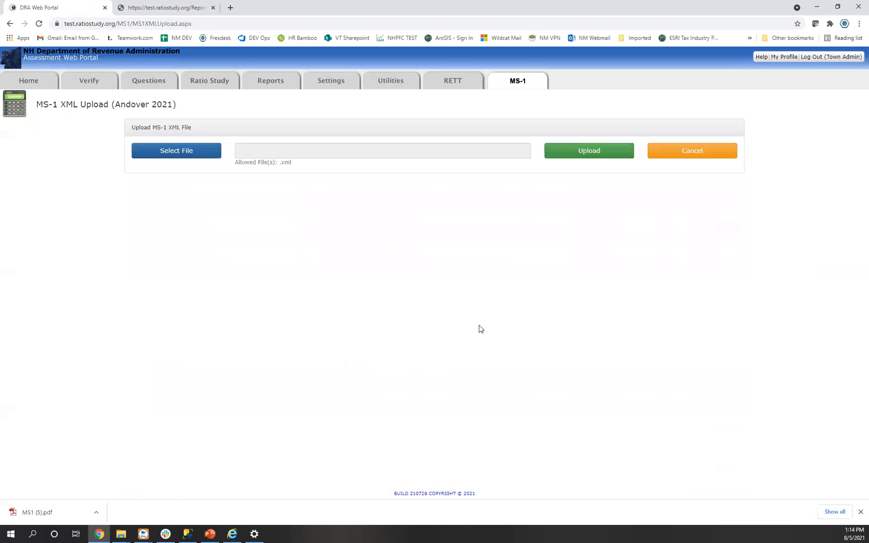
{"action": "left_click", "coordinate": [200, 155]}
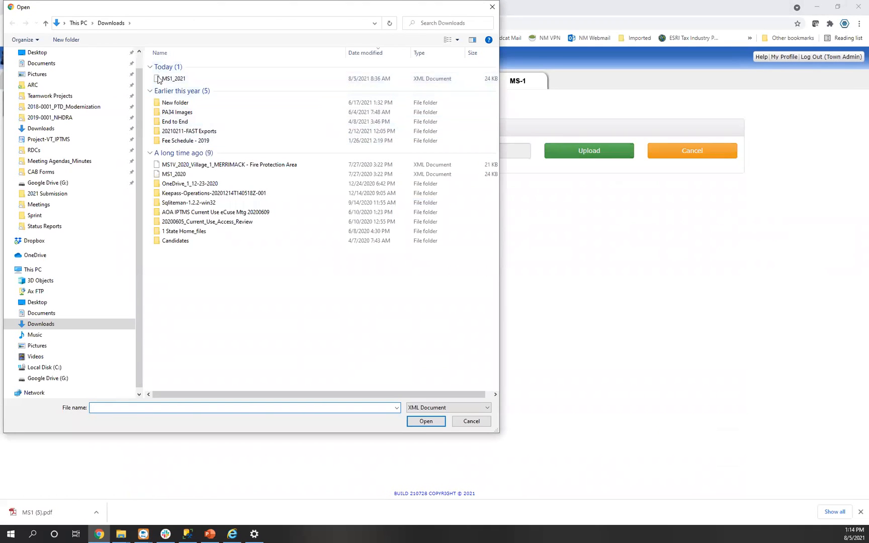
{"action": "left_click", "coordinate": [158, 80]}
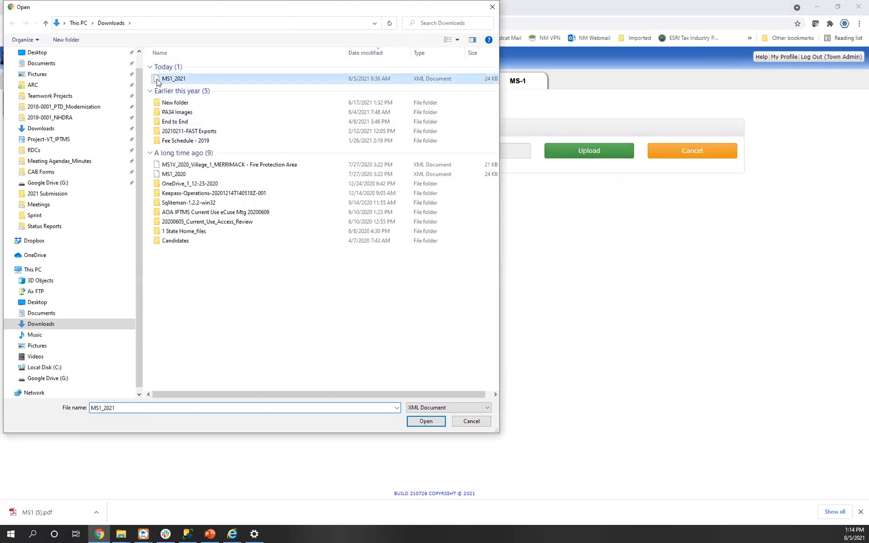
{"action": "left_click", "coordinate": [418, 420]}
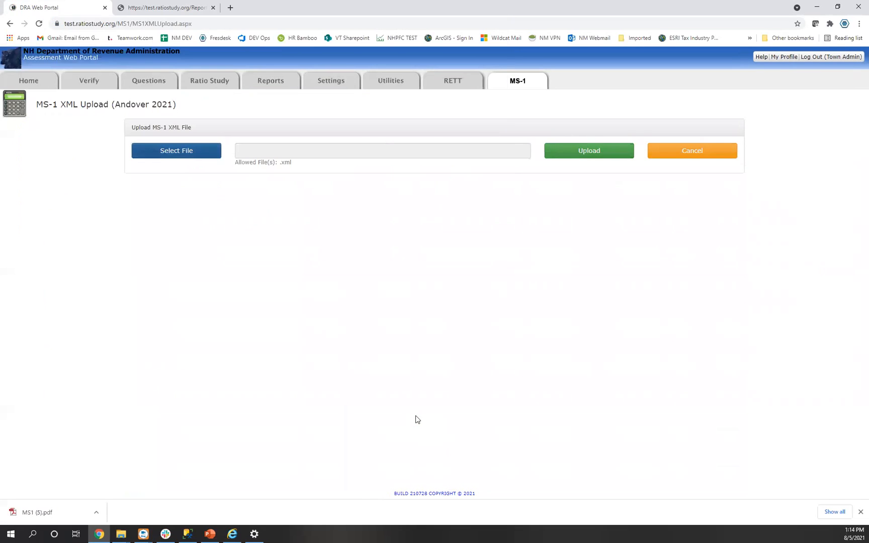
{"action": "left_click", "coordinate": [566, 158]}
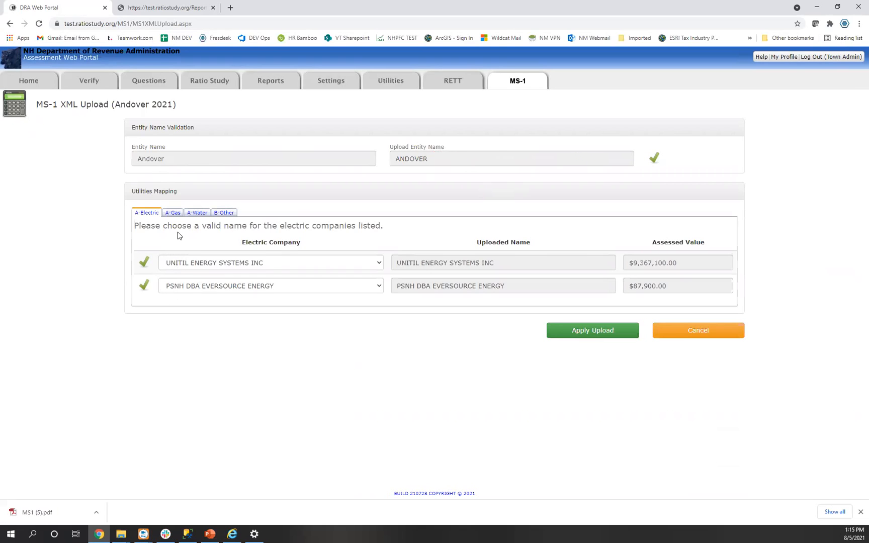
Check Andover's electric, gas, water and other utility mappings, and apply the XML upload.
{"action": "left_click", "coordinate": [173, 213]}
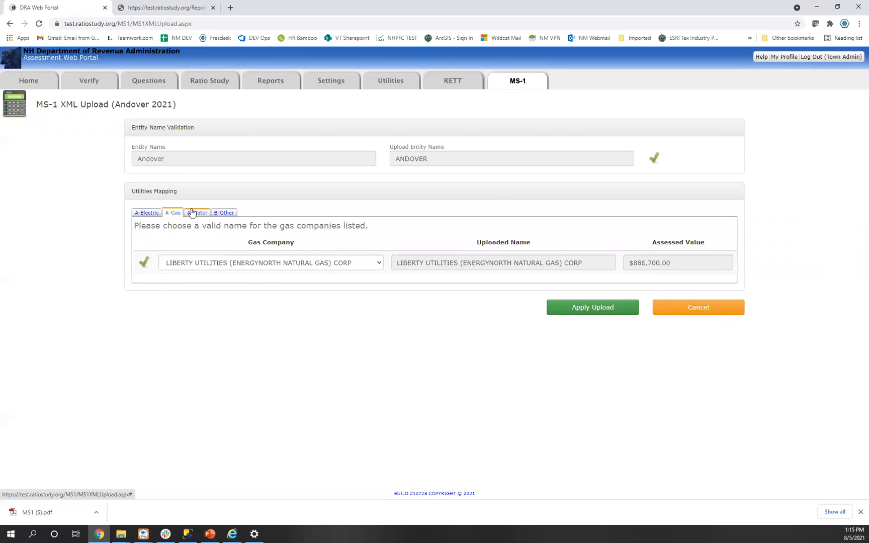
{"action": "left_click", "coordinate": [199, 213]}
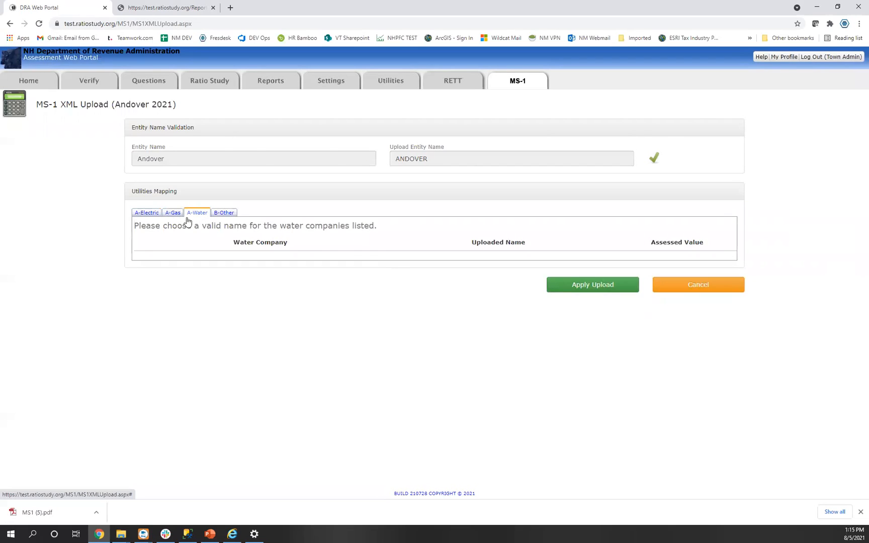
{"action": "left_click", "coordinate": [224, 213]}
{"action": "left_click", "coordinate": [147, 213]}
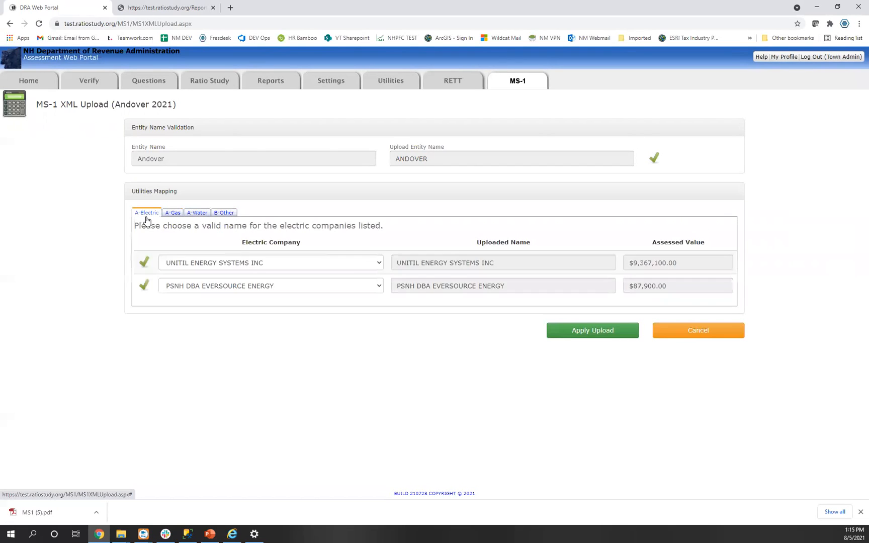
{"action": "left_click", "coordinate": [378, 263]}
{"action": "left_click", "coordinate": [378, 265]}
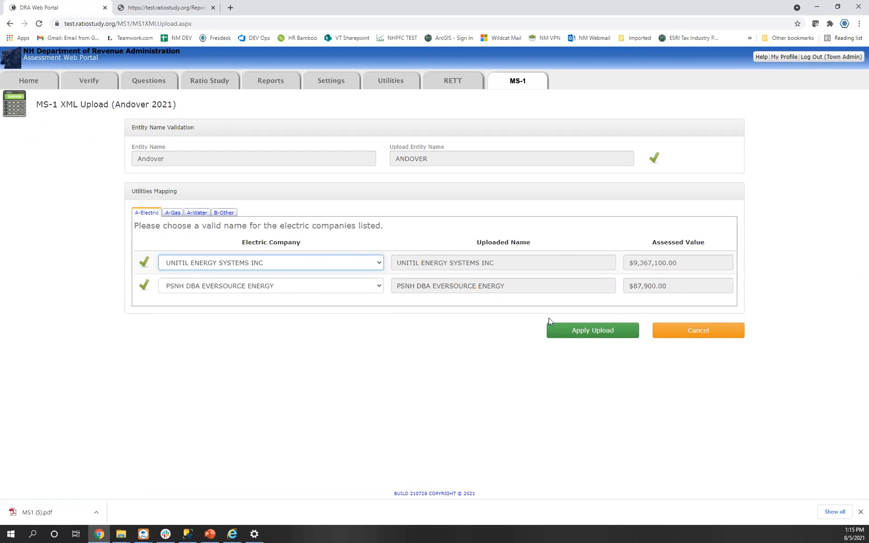
{"action": "left_click", "coordinate": [568, 337]}
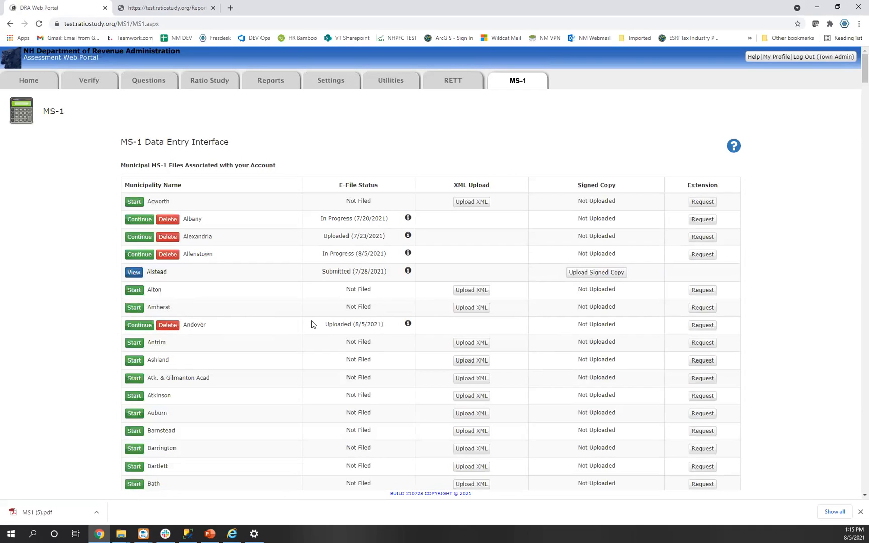
Open Andover's MS-1, review its utilities, veteran credits and current use report, and save it, returning to the filing list.
{"action": "left_click", "coordinate": [141, 327]}
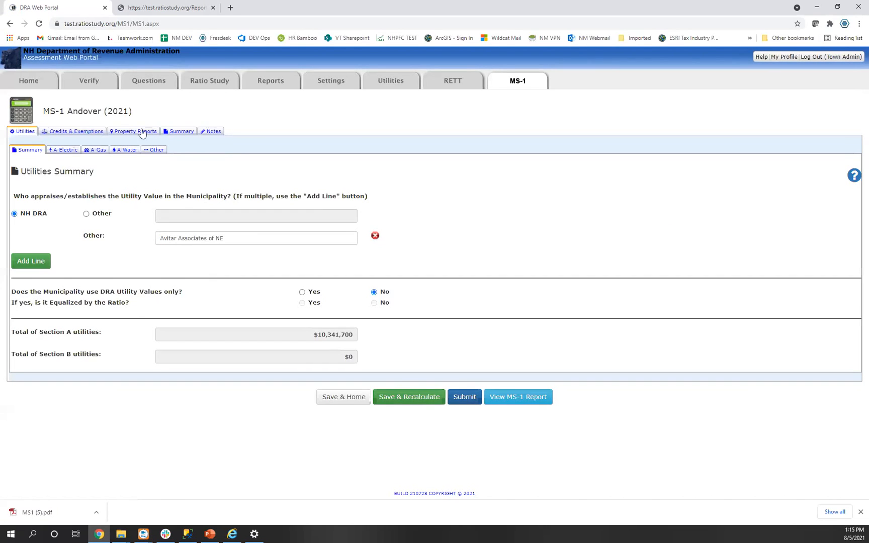
{"action": "left_click", "coordinate": [62, 153]}
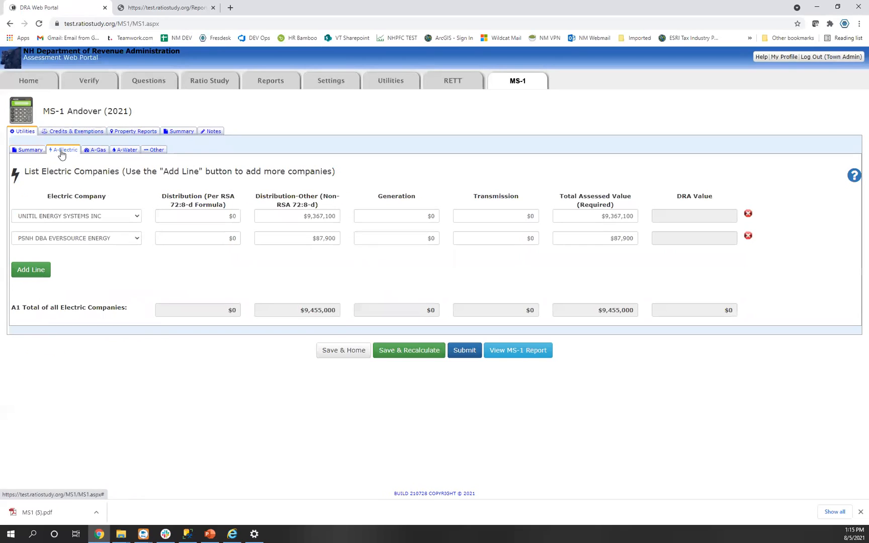
{"action": "left_click", "coordinate": [92, 150]}
{"action": "left_click", "coordinate": [81, 132]}
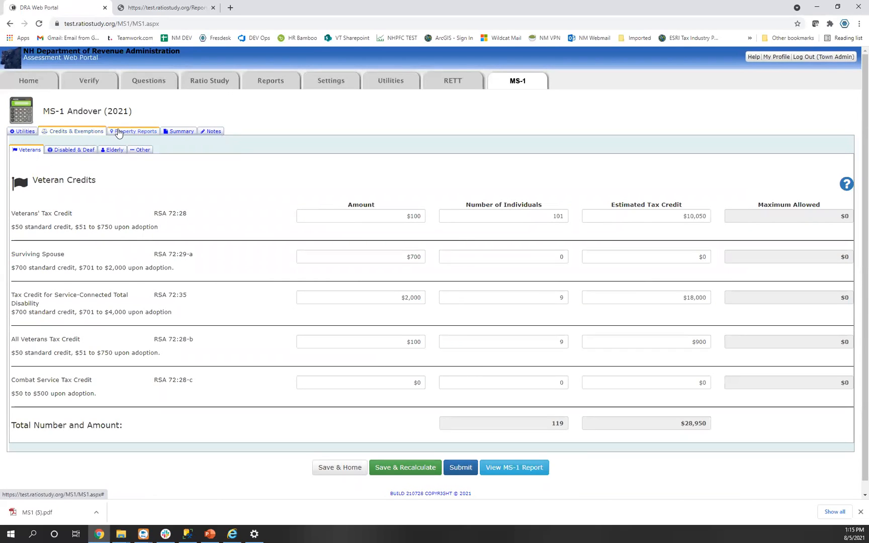
{"action": "left_click", "coordinate": [119, 133]}
{"action": "scroll", "coordinate": [381, 395], "scroll_direction": "down", "scroll_amount": 1}
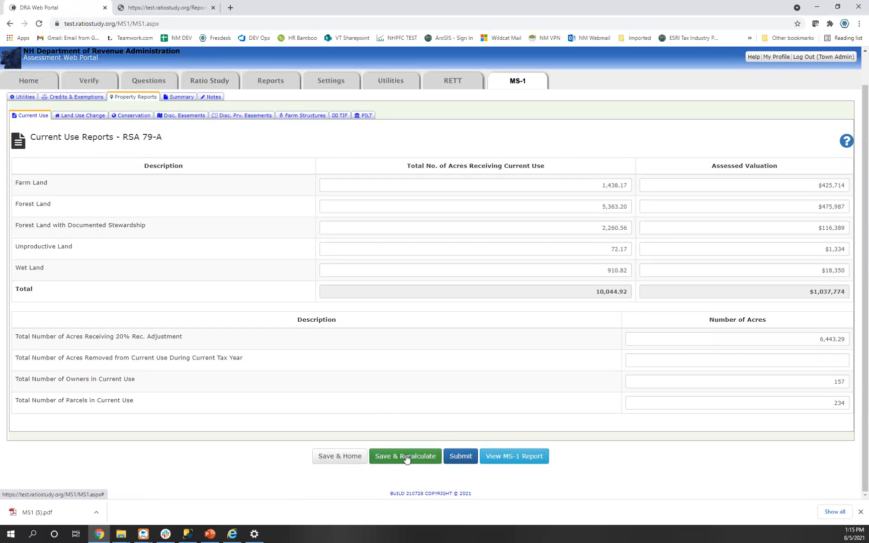
{"action": "left_click", "coordinate": [344, 459]}
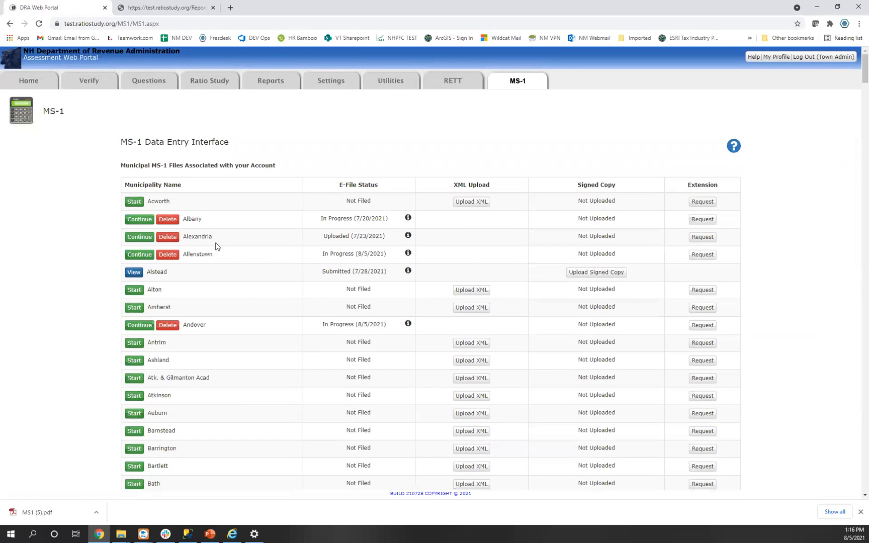
Examine the village MS-1 files list, including the Andover precincts, and return to the start of the municipal list.
{"action": "scroll", "coordinate": [275, 209], "scroll_direction": "down", "scroll_amount": 5}
{"action": "scroll", "coordinate": [275, 208], "scroll_direction": "down", "scroll_amount": 20}
{"action": "scroll", "coordinate": [190, 194], "scroll_direction": "up", "scroll_amount": 2}
{"action": "scroll", "coordinate": [742, 276], "scroll_direction": "down", "scroll_amount": 15}
{"action": "scroll", "coordinate": [774, 276], "scroll_direction": "down", "scroll_amount": 19}
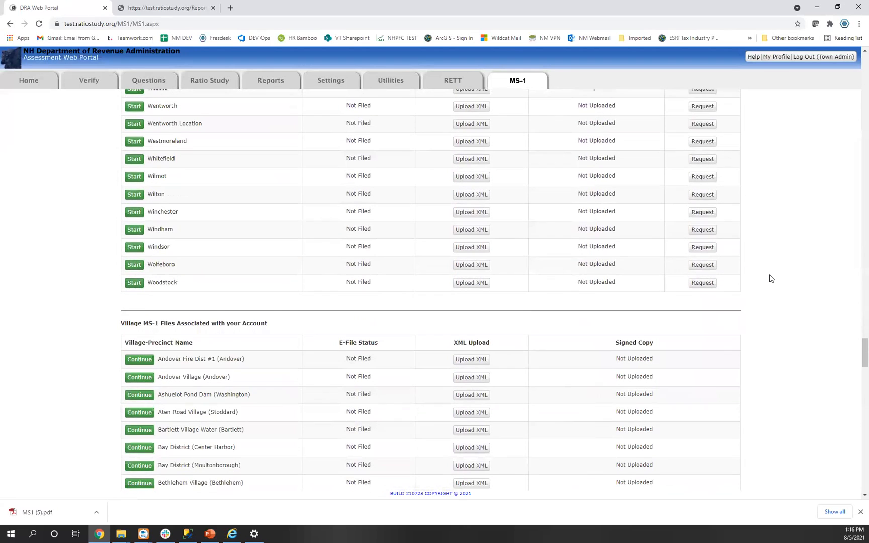
{"action": "scroll", "coordinate": [770, 278], "scroll_direction": "down", "scroll_amount": 3}
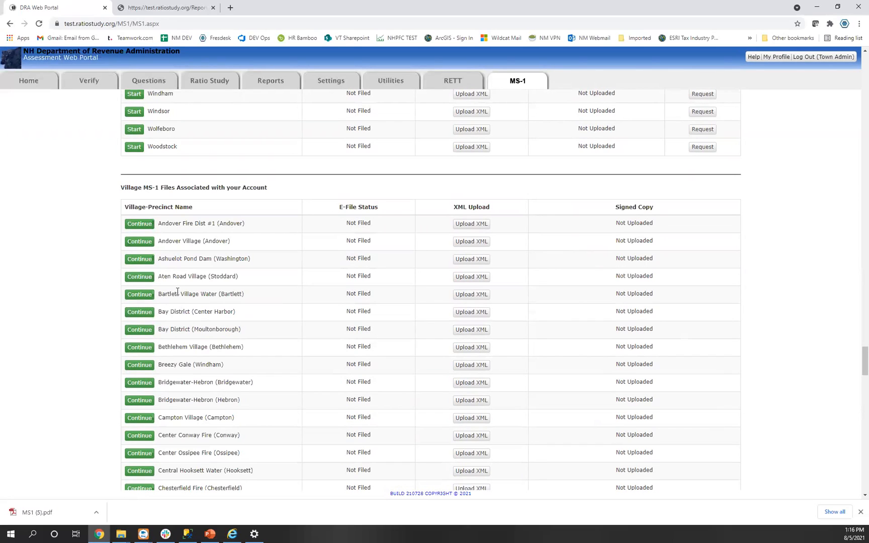
{"action": "left_click_drag", "start_coordinate": [218, 225], "coordinate": [259, 230]}
{"action": "scroll", "coordinate": [713, 322], "scroll_direction": "up", "scroll_amount": 5}
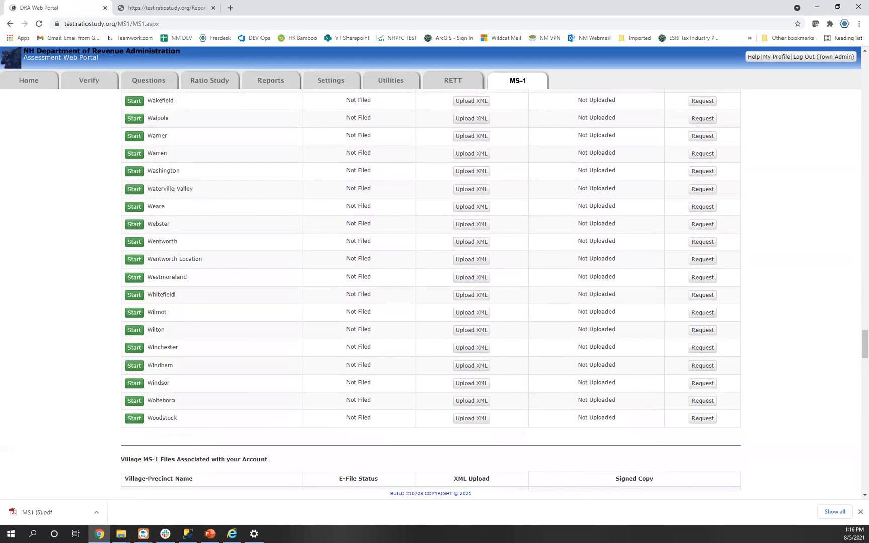
{"action": "scroll", "coordinate": [762, 387], "scroll_direction": "up", "scroll_amount": 8}
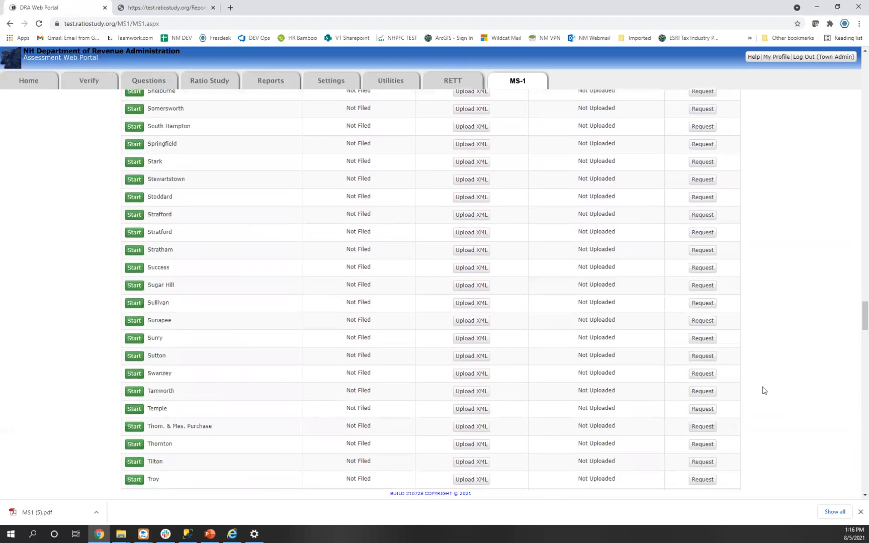
{"action": "scroll", "coordinate": [763, 391], "scroll_direction": "up", "scroll_amount": 10}
{"action": "left_click_drag", "start_coordinate": [856, 280], "coordinate": [857, 63]}
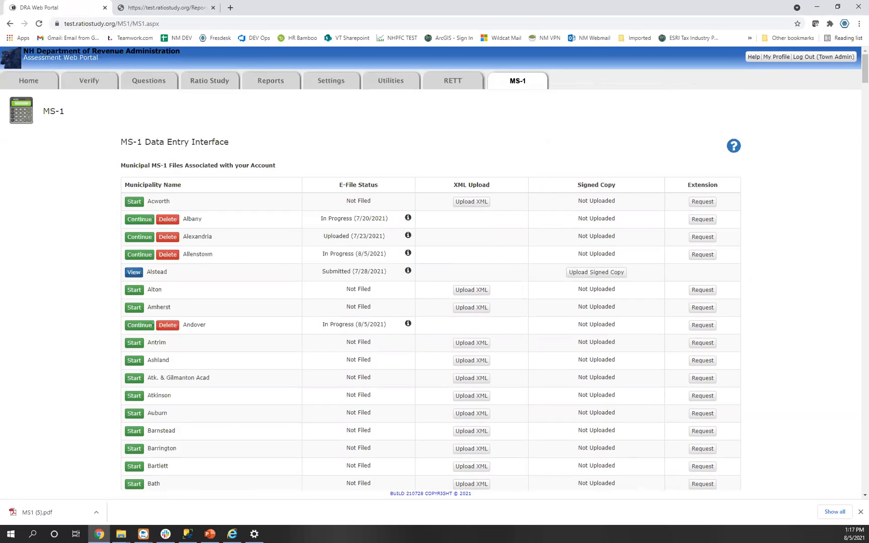
Switch to the PowerPoint presentation.
{"action": "key", "text": "alt+Tab"}
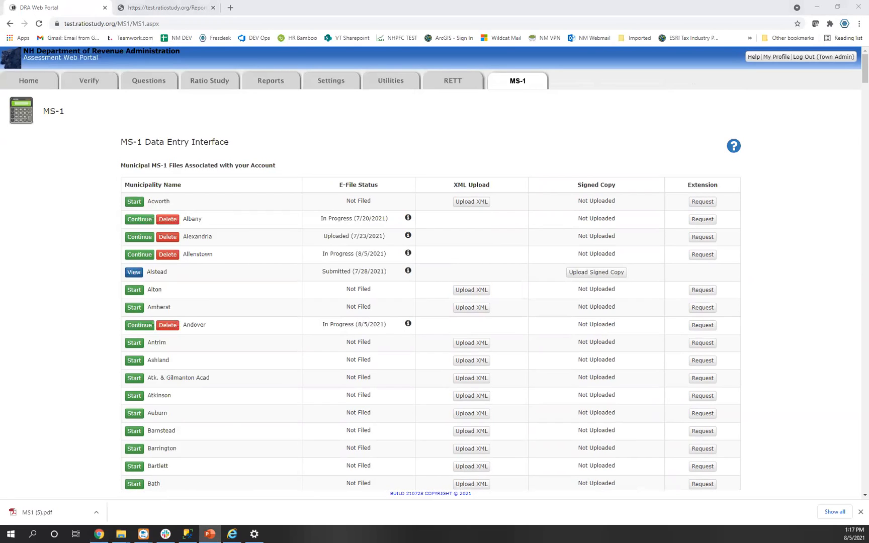